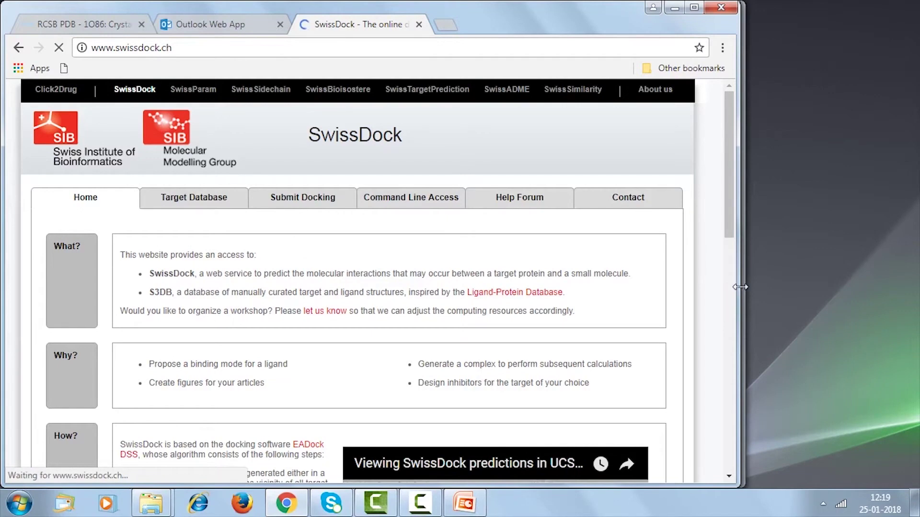
Widen the browser and search the SwissDock target database for PDB entry 3V99.
{"action": "left_click_drag", "start_coordinate": [736, 292], "coordinate": [763, 291]}
{"action": "scroll", "coordinate": [231, 253], "scroll_direction": "down", "scroll_amount": 5}
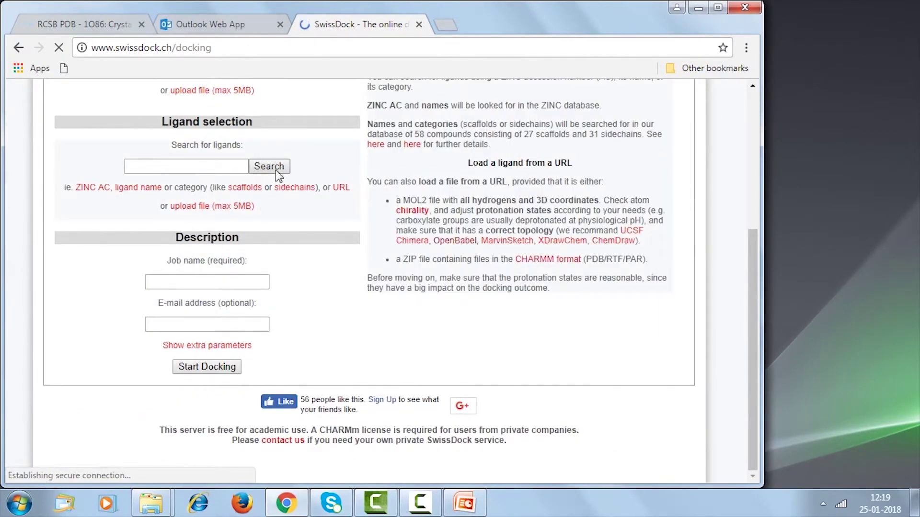
{"action": "left_click", "coordinate": [227, 166]}
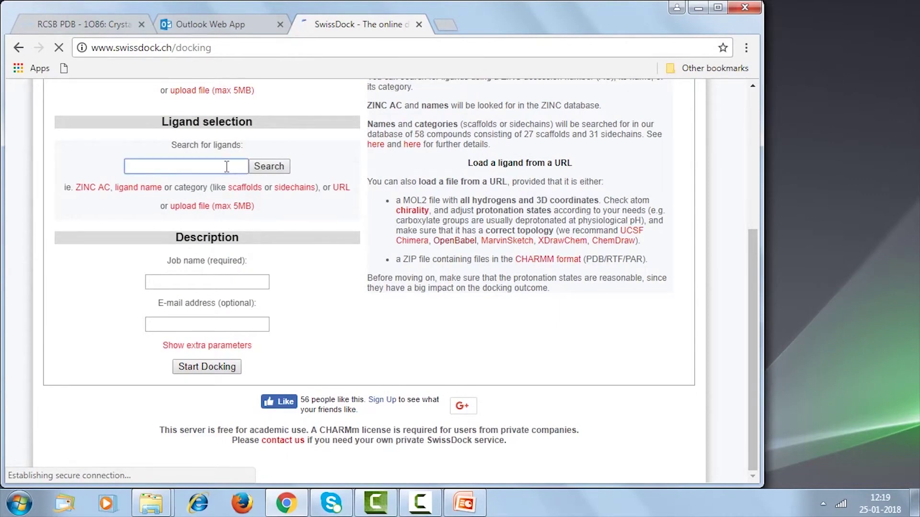
{"action": "type", "text": "3v99"}
{"action": "scroll", "coordinate": [227, 168], "scroll_direction": "up", "scroll_amount": 3}
{"action": "left_click", "coordinate": [190, 201]}
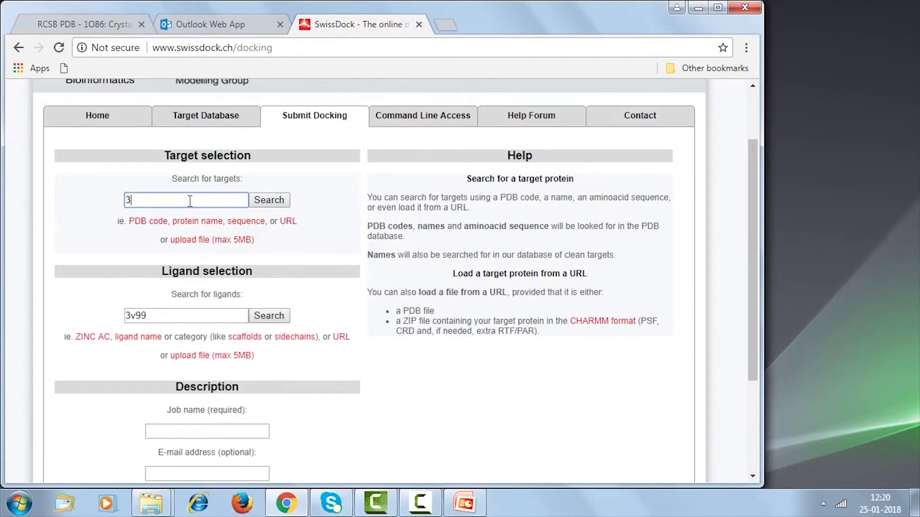
{"action": "type", "text": "3v99"}
{"action": "left_click", "coordinate": [269, 200]}
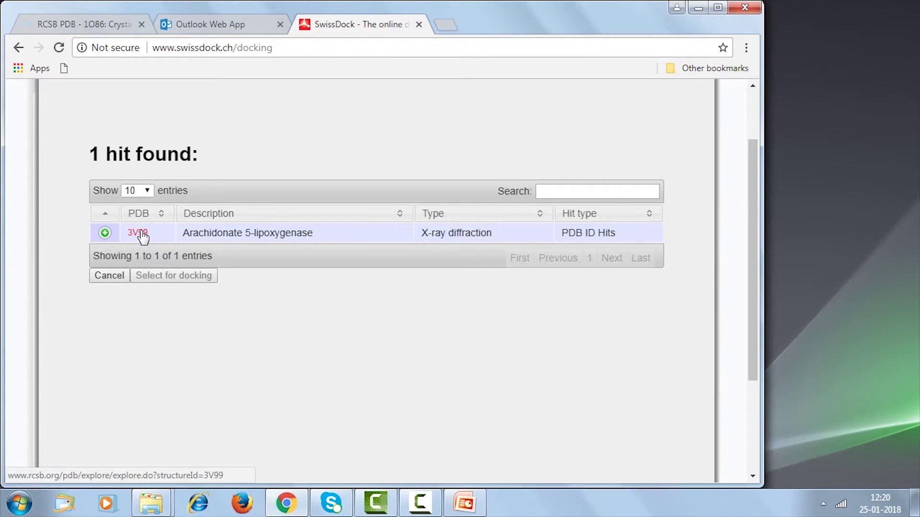
Expand the 3V99 hit and set up its chain A as the docking target.
{"action": "left_click", "coordinate": [105, 233]}
{"action": "left_click", "coordinate": [200, 257]}
{"action": "left_click", "coordinate": [177, 314]}
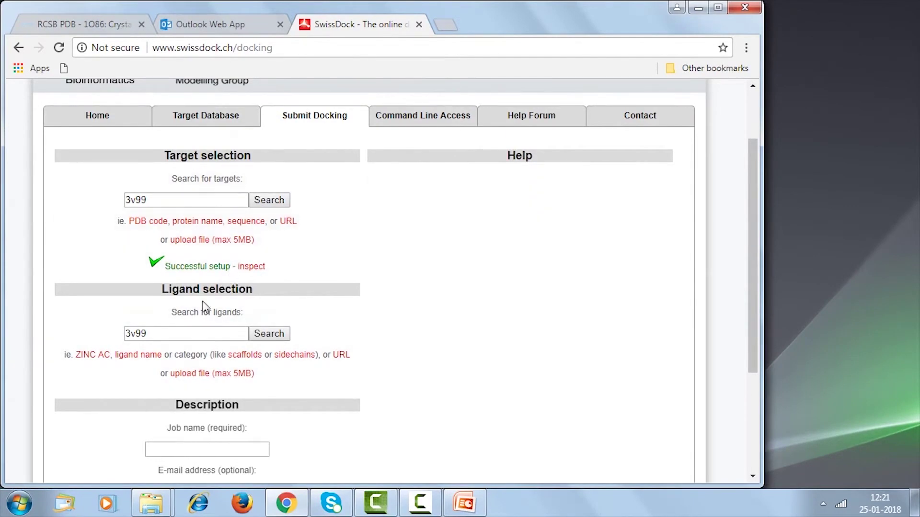
Erase the mistaken 3v99 ligand query, dismiss the empty-query alert and switch to ligand file upload.
{"action": "left_click", "coordinate": [157, 334]}
{"action": "key", "text": "BackSpace"}
{"action": "key", "text": "BackSpace"}
{"action": "key", "text": "BackSpace"}
{"action": "key", "text": "BackSpace"}
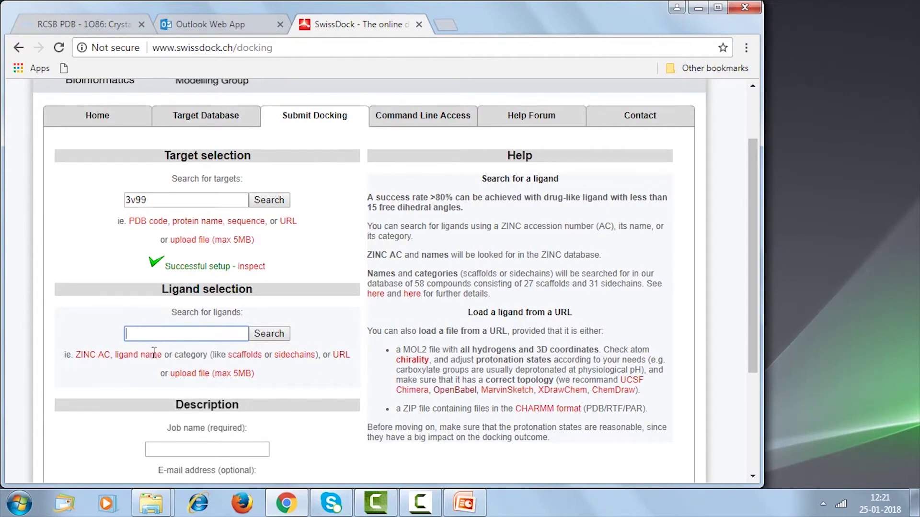
{"action": "left_click", "coordinate": [279, 334]}
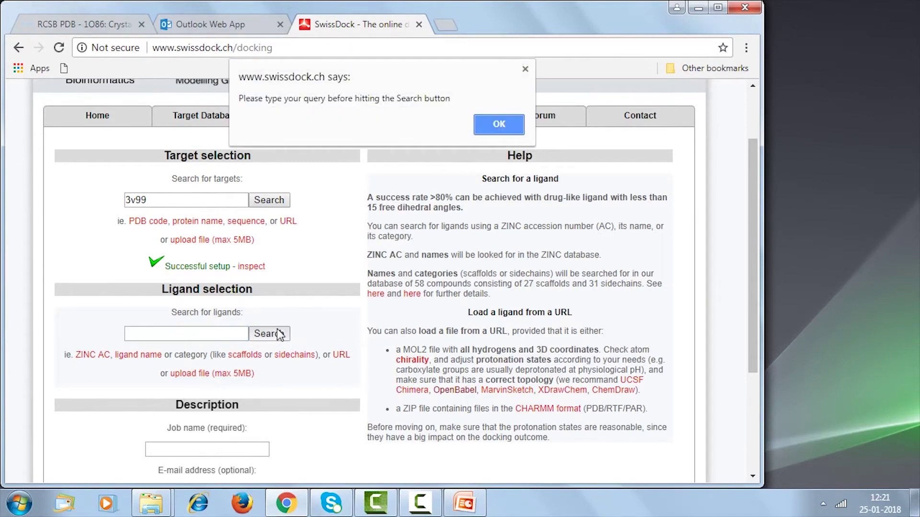
{"action": "left_click", "coordinate": [488, 124]}
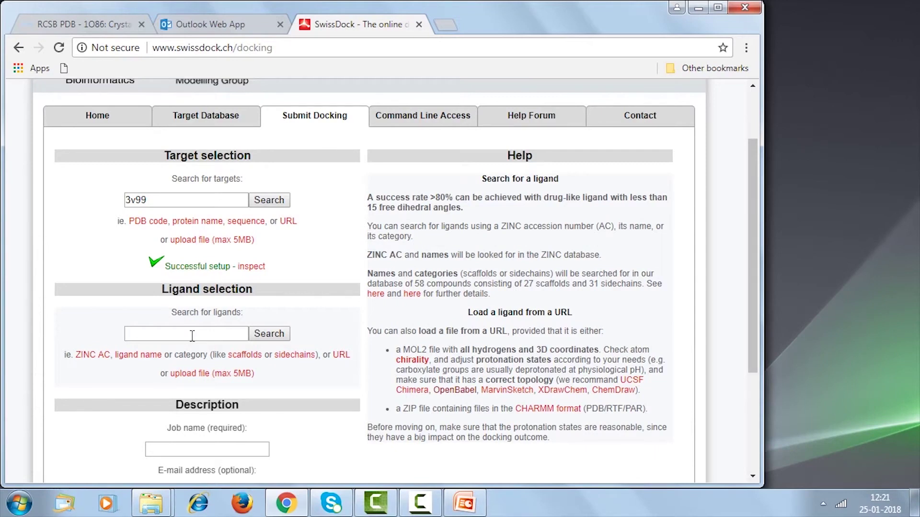
{"action": "left_click", "coordinate": [184, 374]}
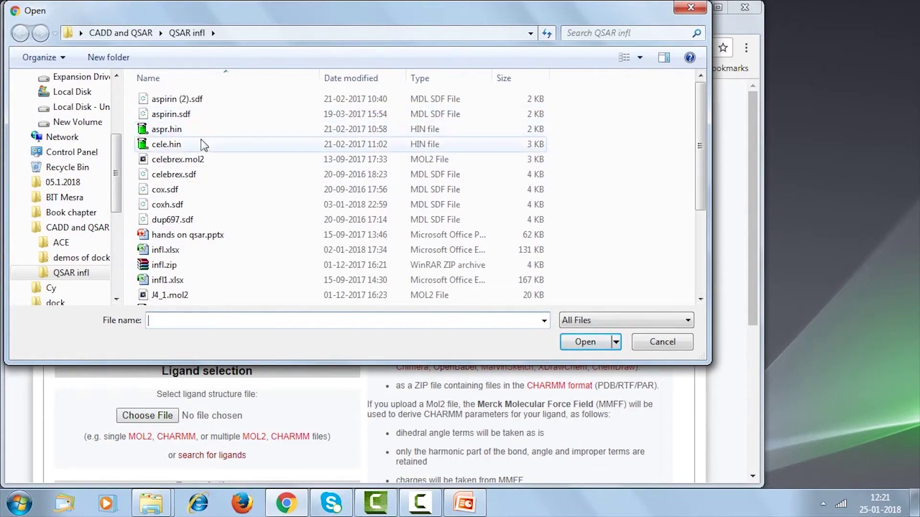
Upload aspr.mol2 from the QSAR infl folder as the ligand and acknowledge the setup message.
{"action": "left_click", "coordinate": [188, 163]}
{"action": "left_click", "coordinate": [588, 342]}
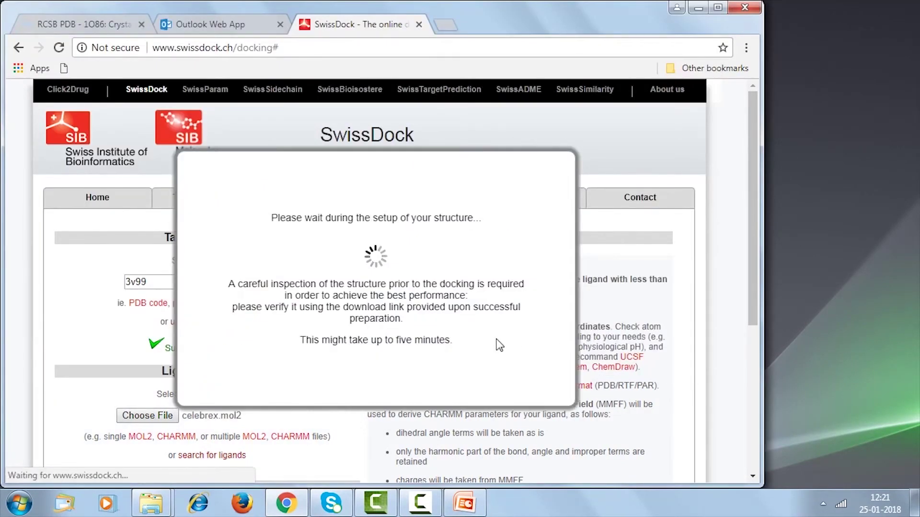
{"action": "left_click", "coordinate": [499, 136]}
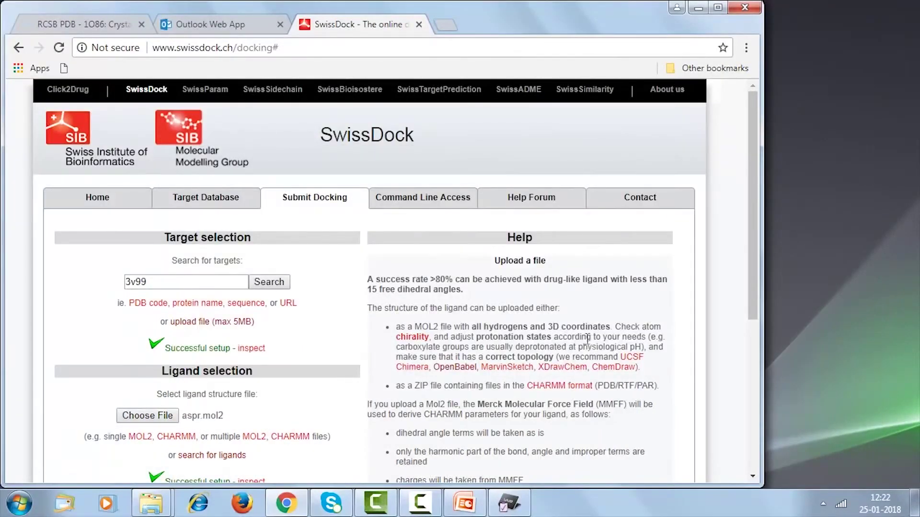
{"action": "scroll", "coordinate": [751, 472], "scroll_direction": "down", "scroll_amount": 3}
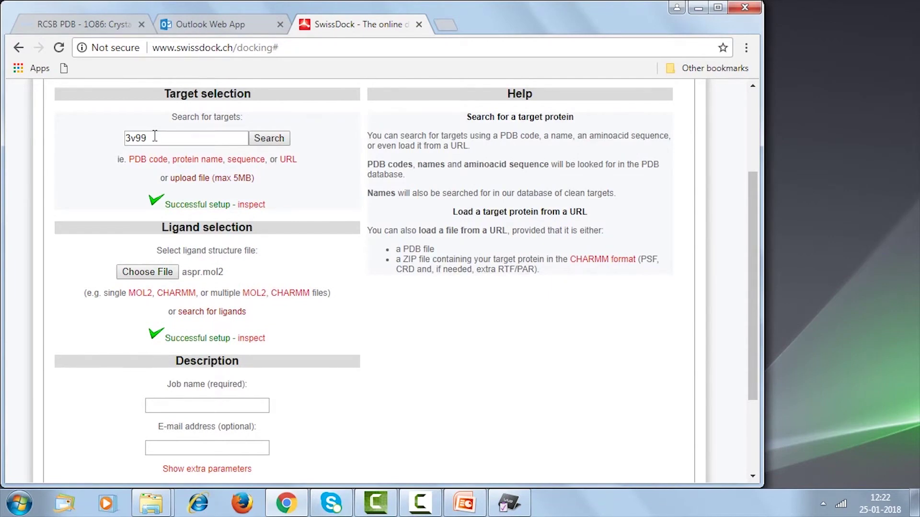
Name the job asp_5lox, enter the notification e-mail address and start the docking.
{"action": "left_click", "coordinate": [244, 404]}
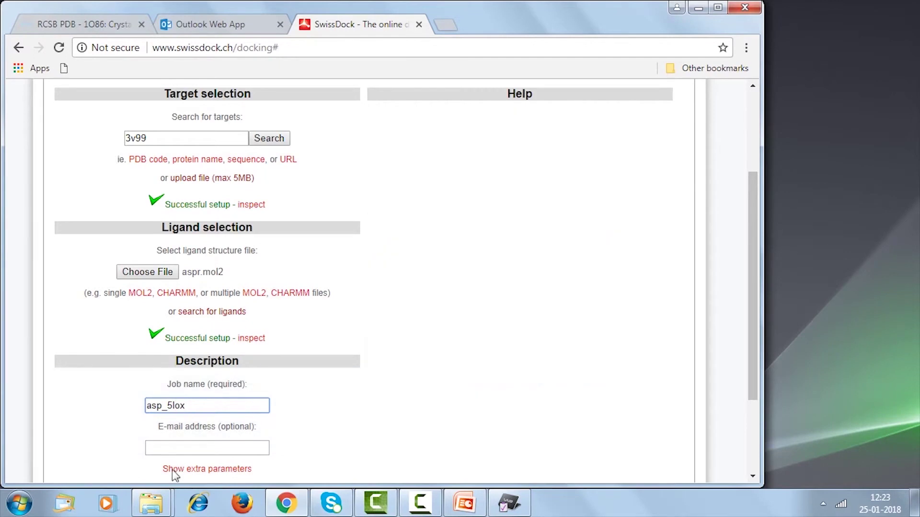
{"action": "left_click", "coordinate": [173, 446]}
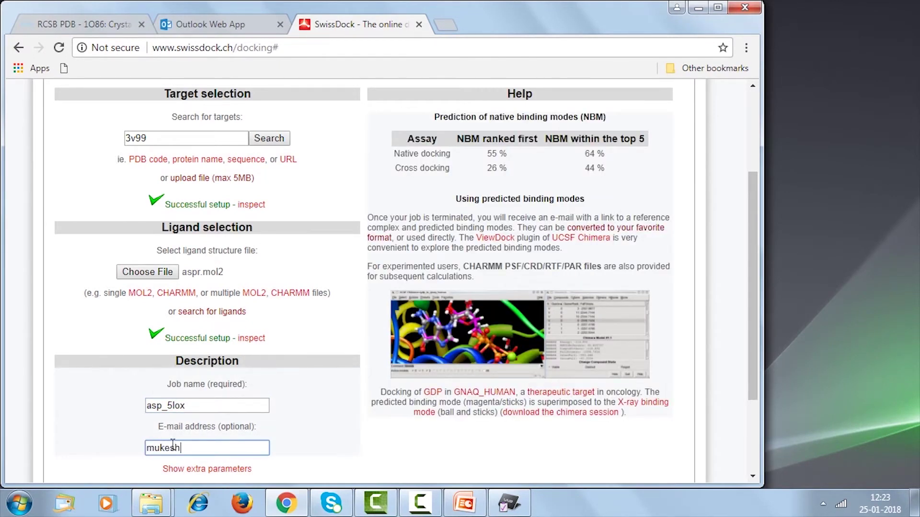
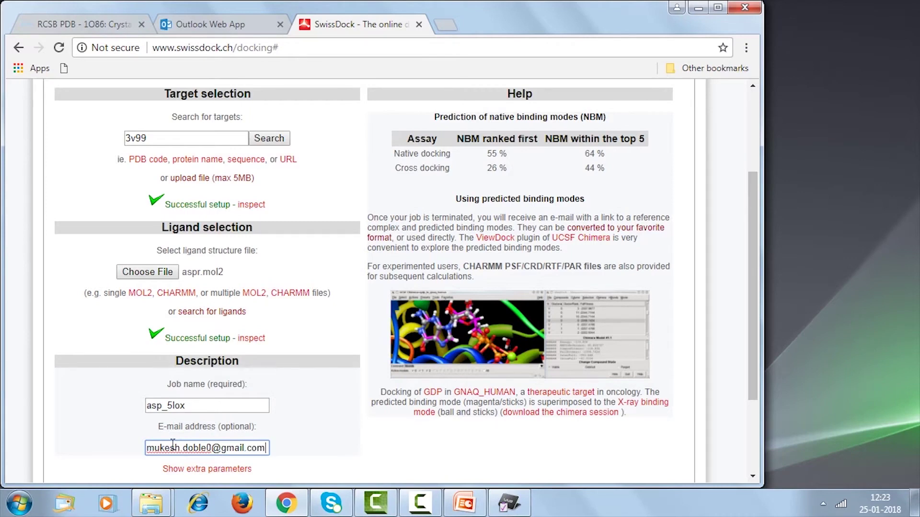
{"action": "left_click", "coordinate": [752, 475]}
{"action": "left_click", "coordinate": [752, 475]}
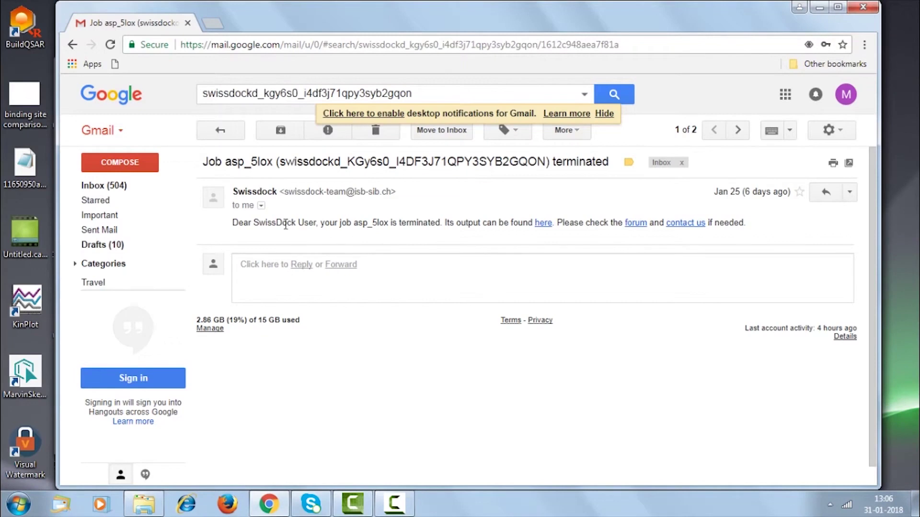
Follow the completion e-mail's 'here' link to the asp_5lox predicted binding modes page.
{"action": "left_click", "coordinate": [543, 224]}
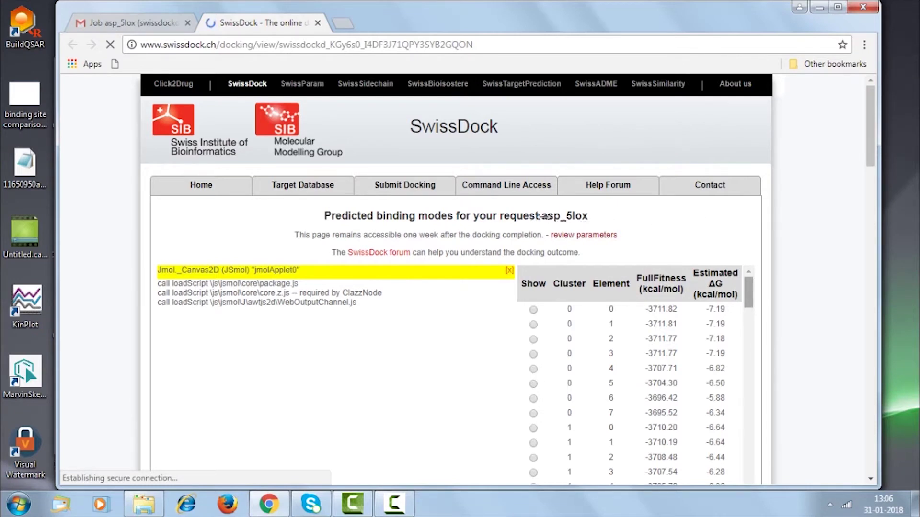
Rotate the 3V99 model in JSmol and display the cluster 0, element 0 binding pose.
{"action": "scroll", "coordinate": [584, 218], "scroll_direction": "down", "scroll_amount": 1}
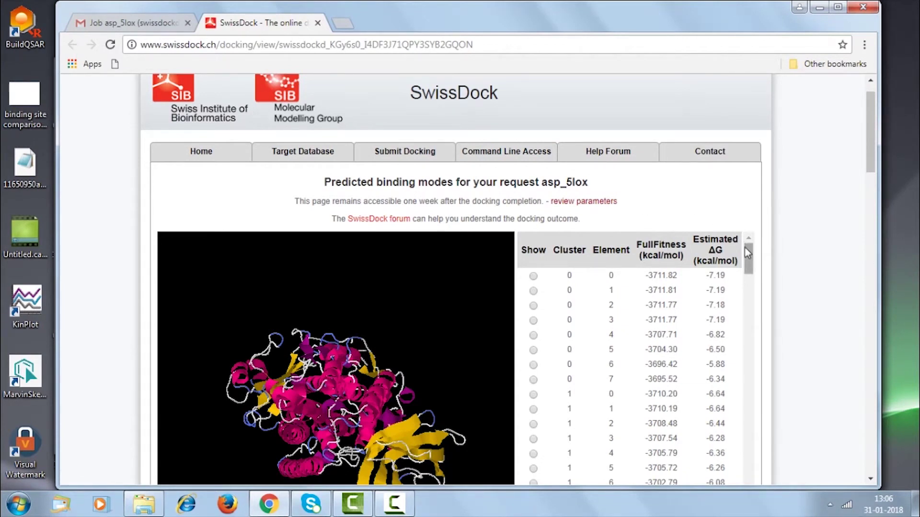
{"action": "scroll", "coordinate": [750, 258], "scroll_direction": "down", "scroll_amount": 3}
{"action": "scroll", "coordinate": [749, 258], "scroll_direction": "up", "scroll_amount": 3}
{"action": "left_click_drag", "start_coordinate": [867, 163], "coordinate": [872, 180]}
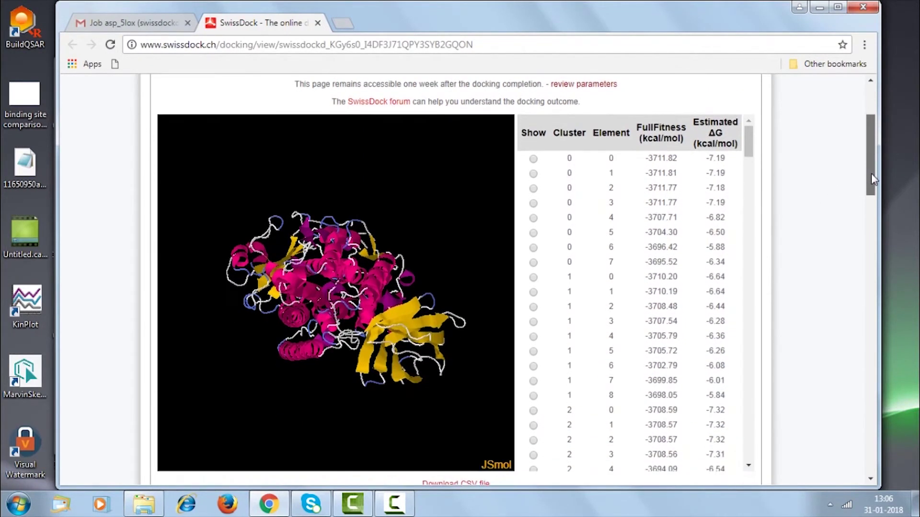
{"action": "left_click_drag", "start_coordinate": [387, 187], "coordinate": [334, 367]}
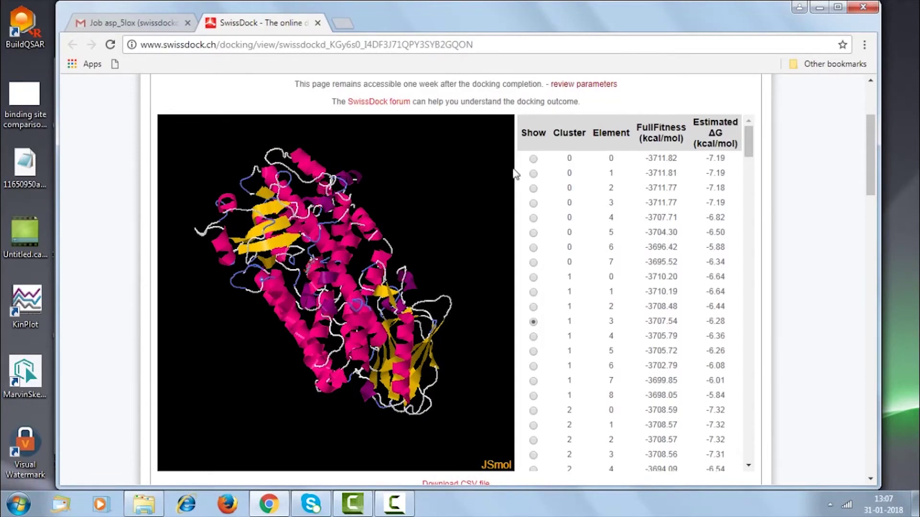
{"action": "left_click_drag", "start_coordinate": [441, 234], "coordinate": [391, 251]}
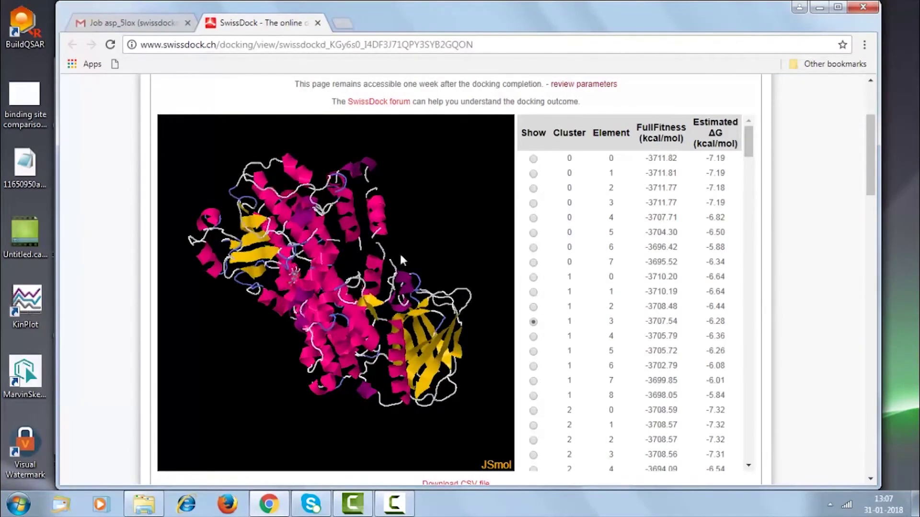
{"action": "left_click", "coordinate": [533, 159]}
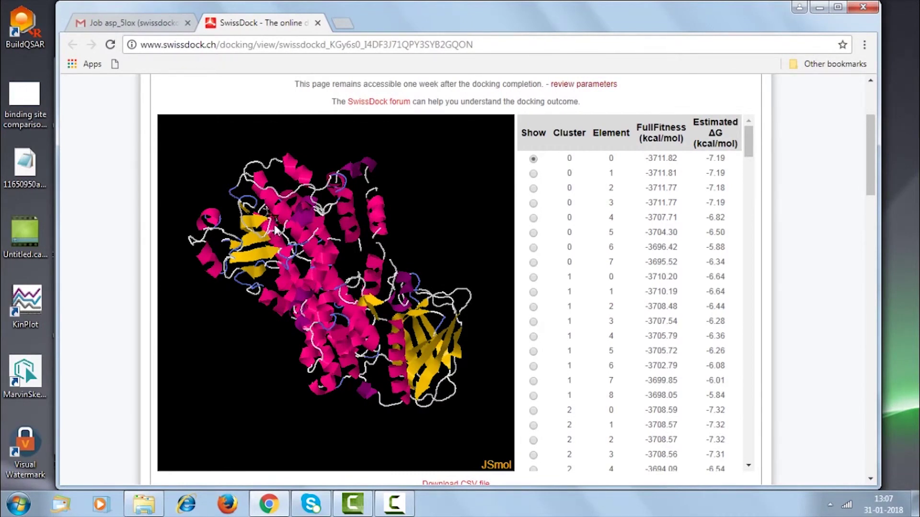
Turn the protein around to inspect the cluster 0 pose from other angles.
{"action": "left_click_drag", "start_coordinate": [412, 238], "coordinate": [287, 272]}
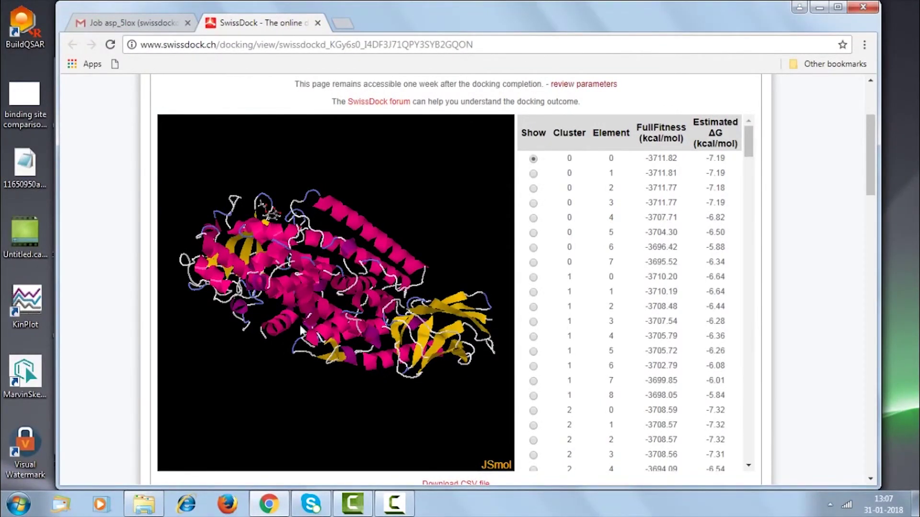
{"action": "mouse_move", "coordinate": [416, 180]}
{"action": "left_mouse_down"}
{"action": "mouse_move", "coordinate": [401, 236]}
{"action": "mouse_move", "coordinate": [418, 193]}
{"action": "left_mouse_up"}
{"action": "left_click_drag", "start_coordinate": [750, 133], "coordinate": [750, 194]}
{"action": "scroll", "coordinate": [745, 235], "scroll_direction": "down", "scroll_amount": 4}
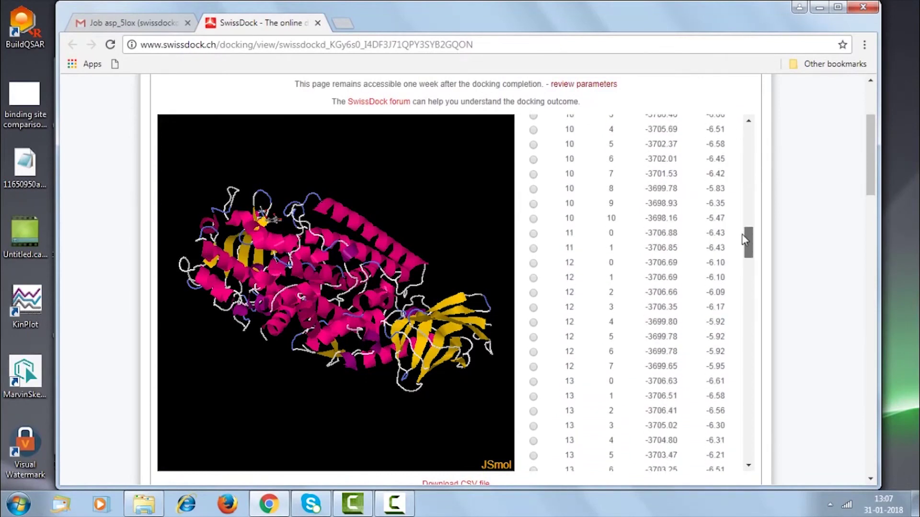
{"action": "left_click_drag", "start_coordinate": [744, 240], "coordinate": [748, 140]}
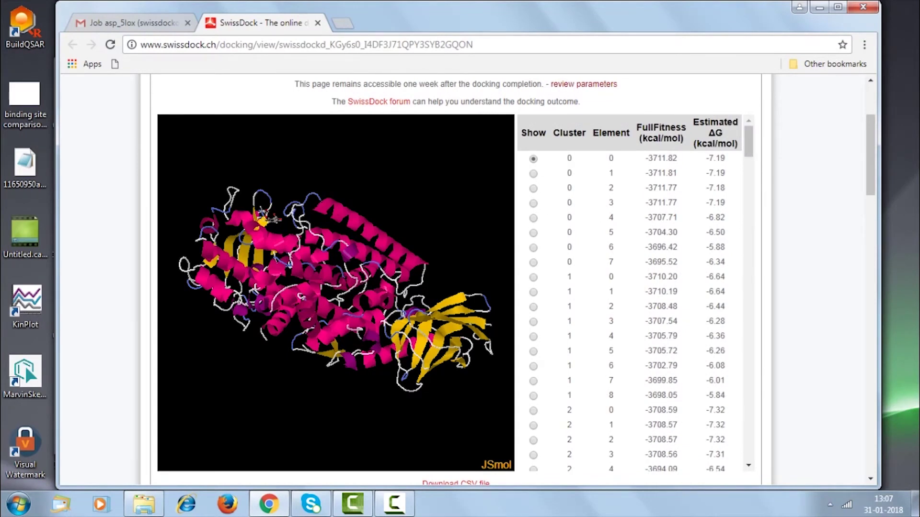
Show the cluster 2, element 1 pose, then the cluster 3, element 2 pose (ΔG −6.86).
{"action": "left_click", "coordinate": [533, 425]}
{"action": "left_click_drag", "start_coordinate": [750, 153], "coordinate": [748, 168]}
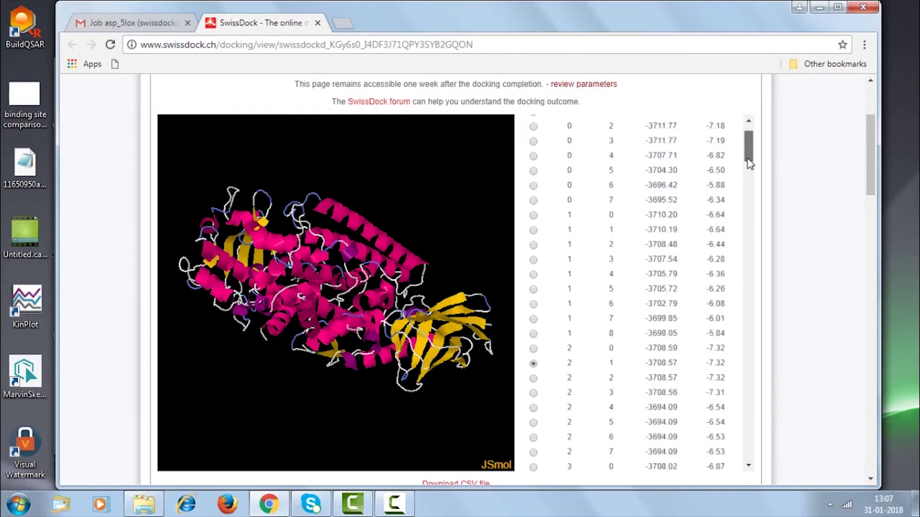
{"action": "left_click", "coordinate": [534, 412]}
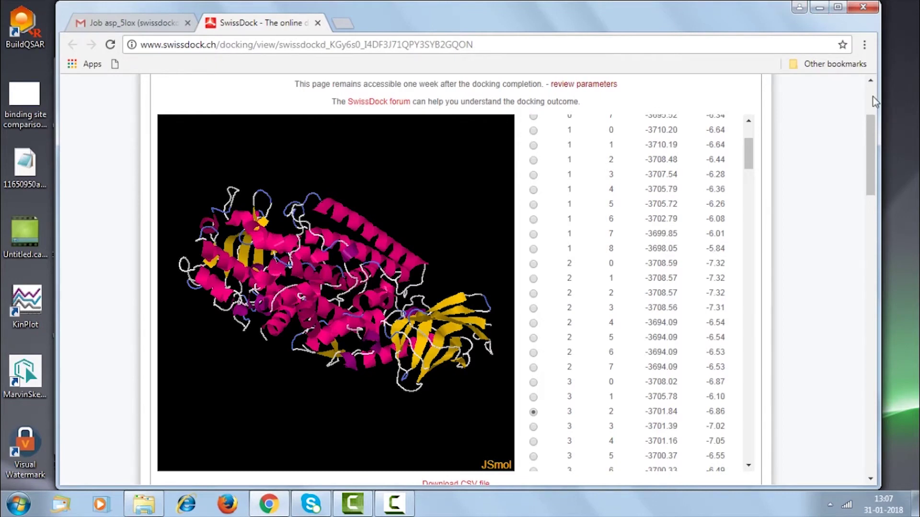
{"action": "left_click_drag", "start_coordinate": [873, 127], "coordinate": [876, 213]}
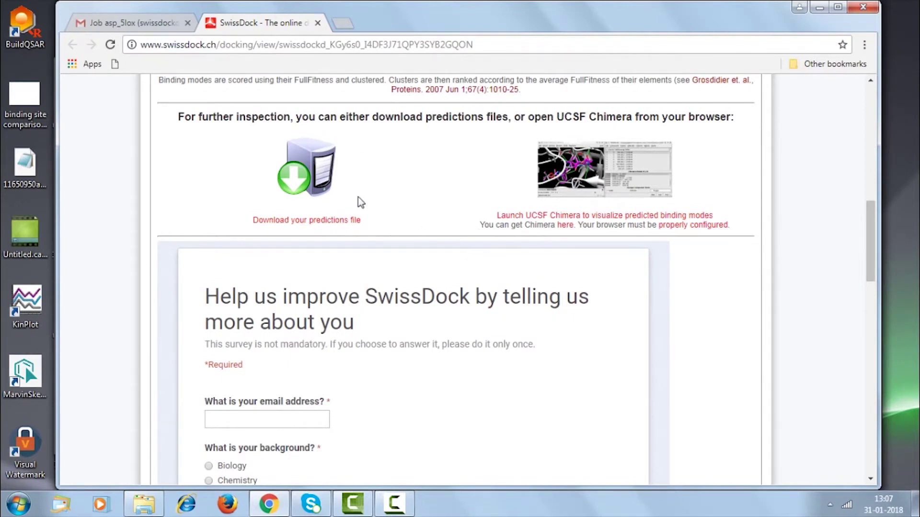
{"action": "left_click", "coordinate": [819, 8]}
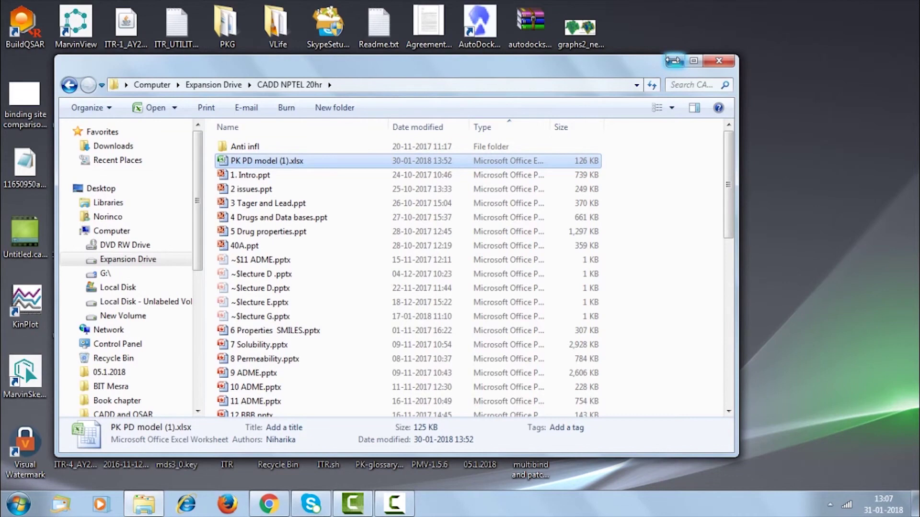
Open the SwissDock_5LOX_Asp folder and its downloaded swissdock results ZIP in WinRAR.
{"action": "left_click", "coordinate": [673, 61]}
{"action": "double_click", "coordinate": [529, 379]}
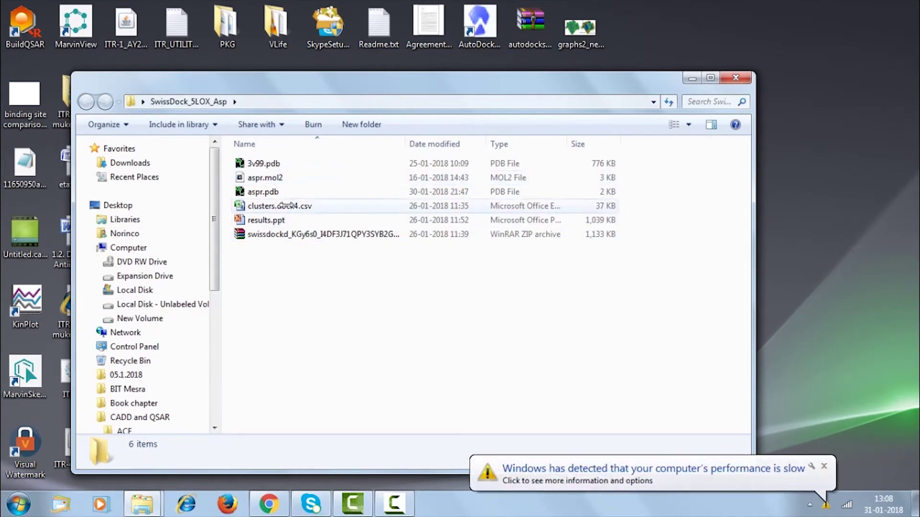
{"action": "left_click", "coordinate": [298, 233]}
{"action": "double_click", "coordinate": [298, 233]}
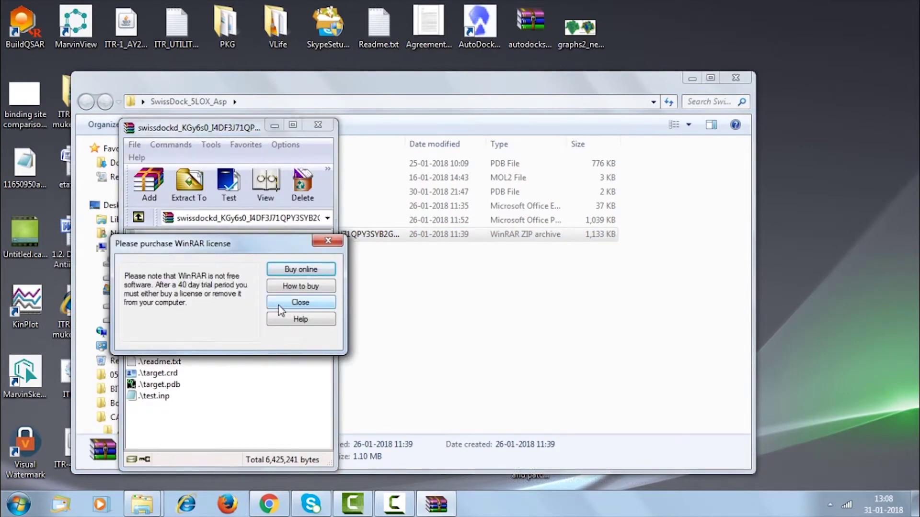
Dismiss the WinRAR licence reminder and open clusters.dock4.pdb in PyMOL Viewer.
{"action": "left_click", "coordinate": [328, 241]}
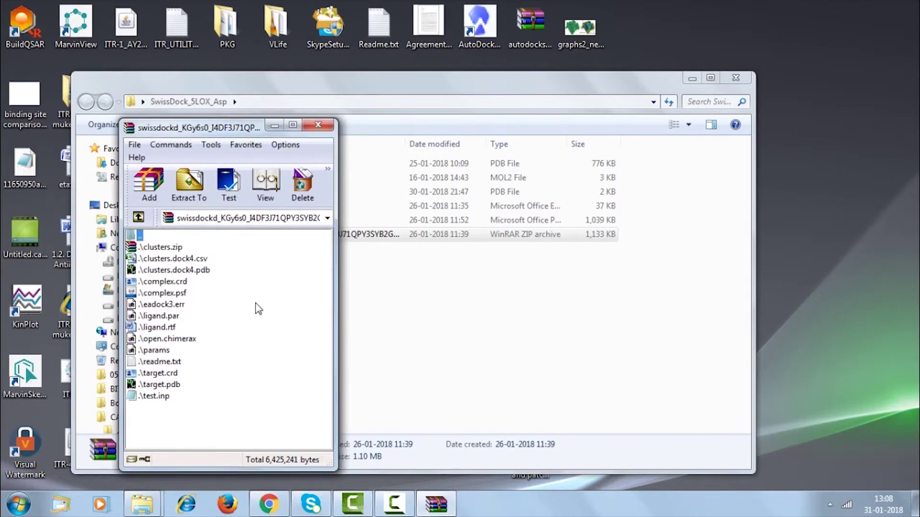
{"action": "double_click", "coordinate": [201, 271]}
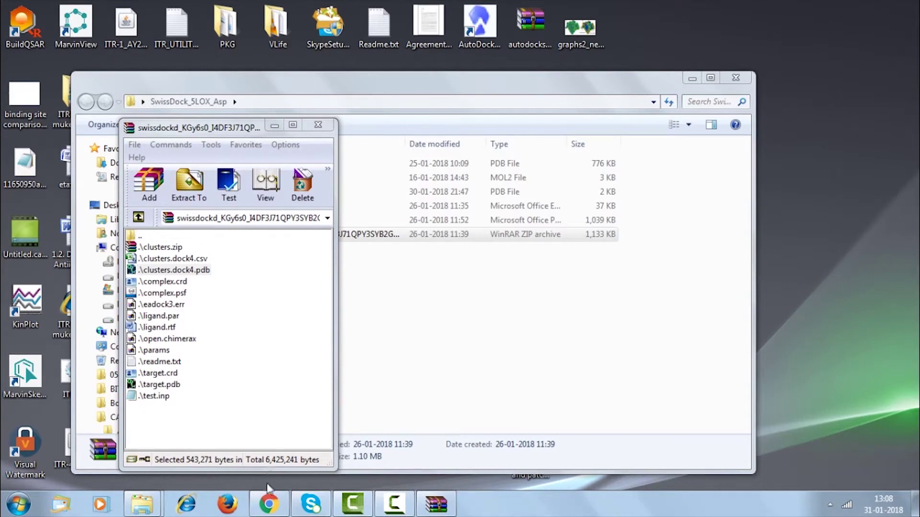
{"action": "left_click", "coordinate": [268, 503]}
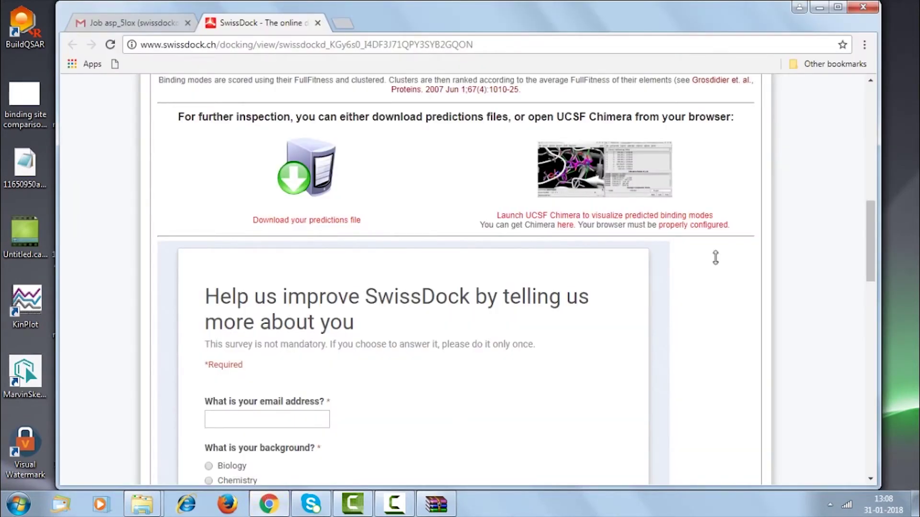
{"action": "left_click_drag", "start_coordinate": [868, 223], "coordinate": [867, 91]}
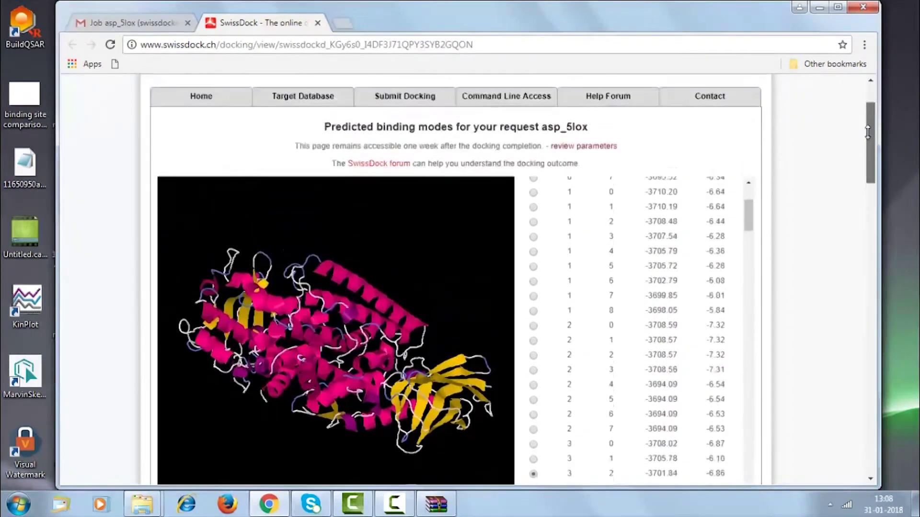
{"action": "left_click", "coordinate": [819, 7]}
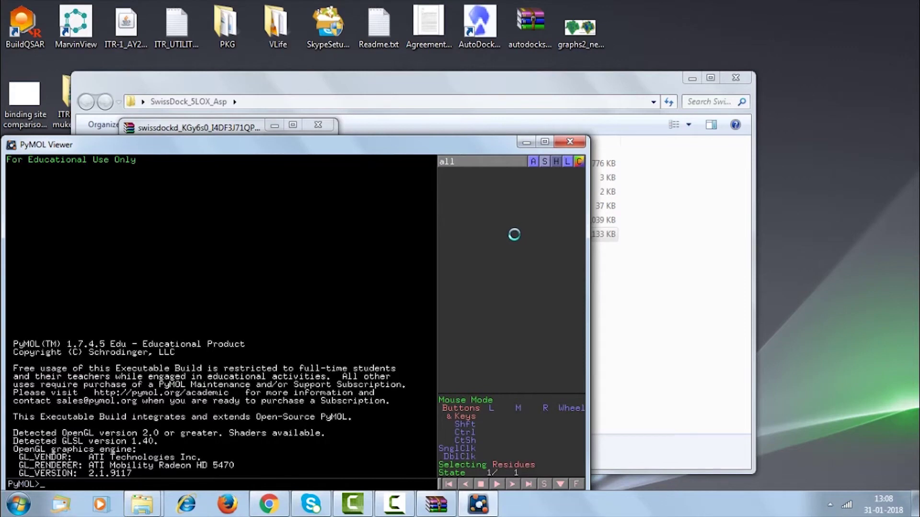
Rotate the clusters.dock4 docking clusters in PyMOL, then return to the SwissDock results page.
{"action": "left_click_drag", "start_coordinate": [326, 312], "coordinate": [302, 330]}
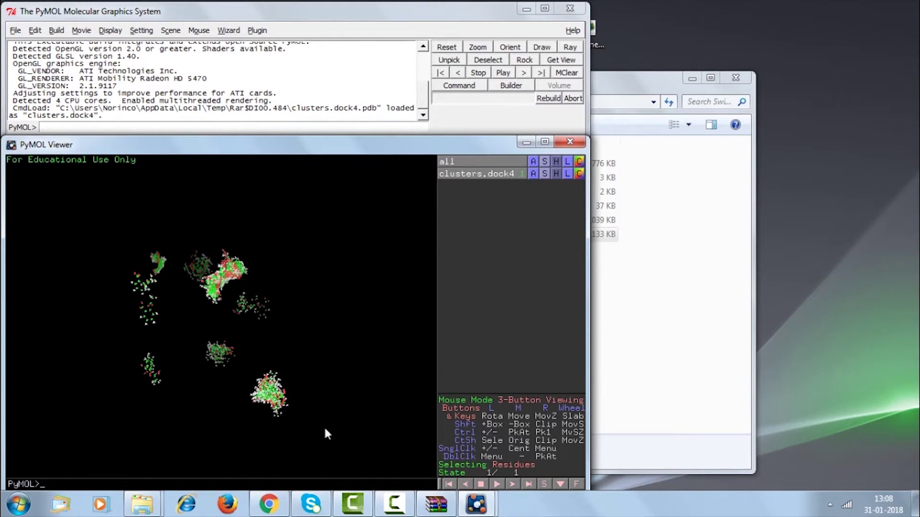
{"action": "left_click", "coordinate": [270, 504]}
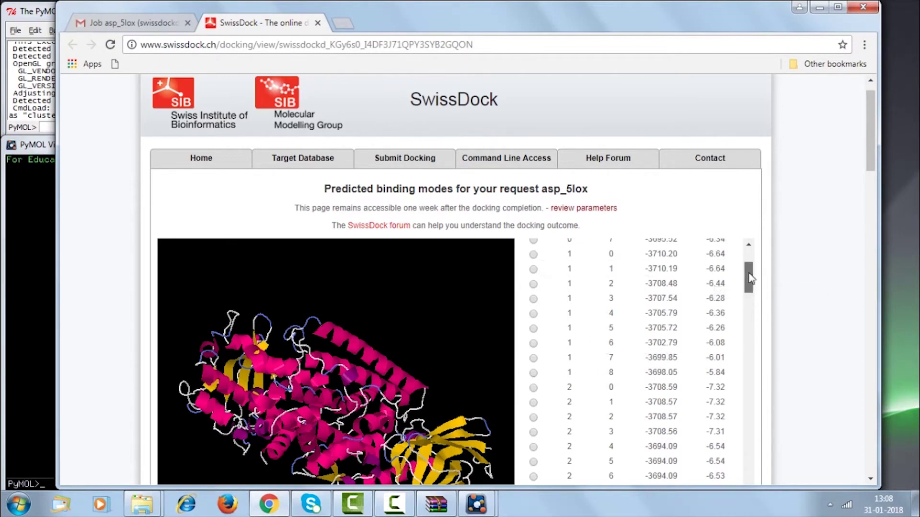
Display the cluster 0 pose, then cluster 1 element 0 on the rotated protein, and return to PyMOL.
{"action": "left_click_drag", "start_coordinate": [750, 278], "coordinate": [741, 249]}
{"action": "left_click", "coordinate": [534, 283]}
{"action": "left_click_drag", "start_coordinate": [468, 330], "coordinate": [269, 320]}
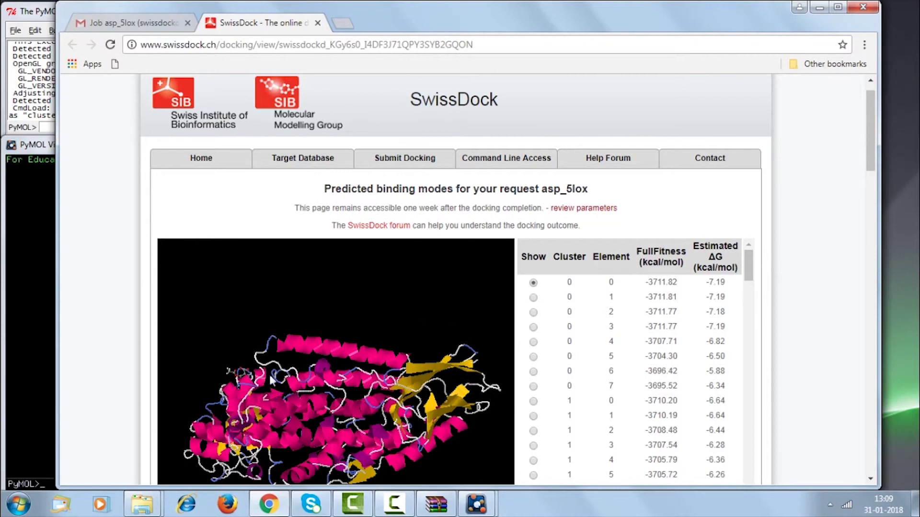
{"action": "left_click", "coordinate": [533, 401]}
{"action": "left_click_drag", "start_coordinate": [496, 433], "coordinate": [427, 320]}
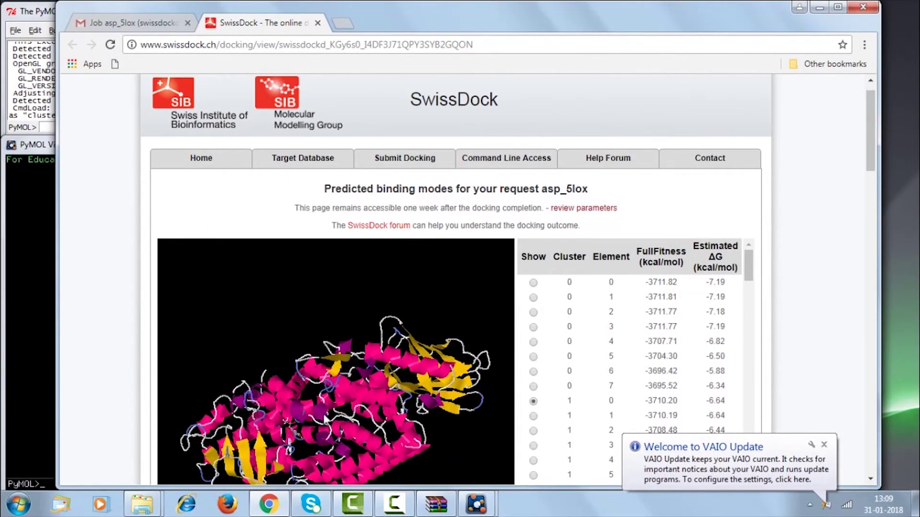
{"action": "left_click", "coordinate": [36, 329]}
{"action": "left_click_drag", "start_coordinate": [318, 325], "coordinate": [256, 333]}
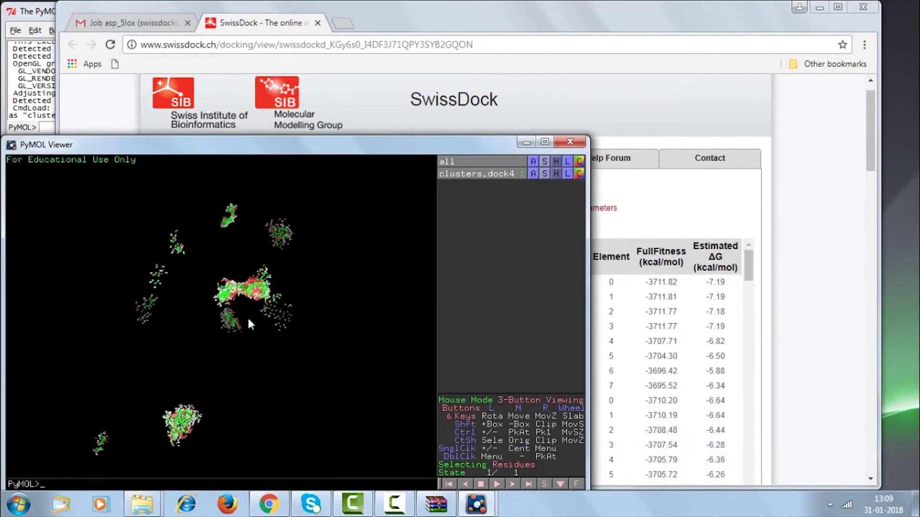
Turn the PyMOL ligand clusters to a new orientation, then go back to the SwissDock page in Chrome.
{"action": "left_click_drag", "start_coordinate": [277, 391], "coordinate": [284, 360]}
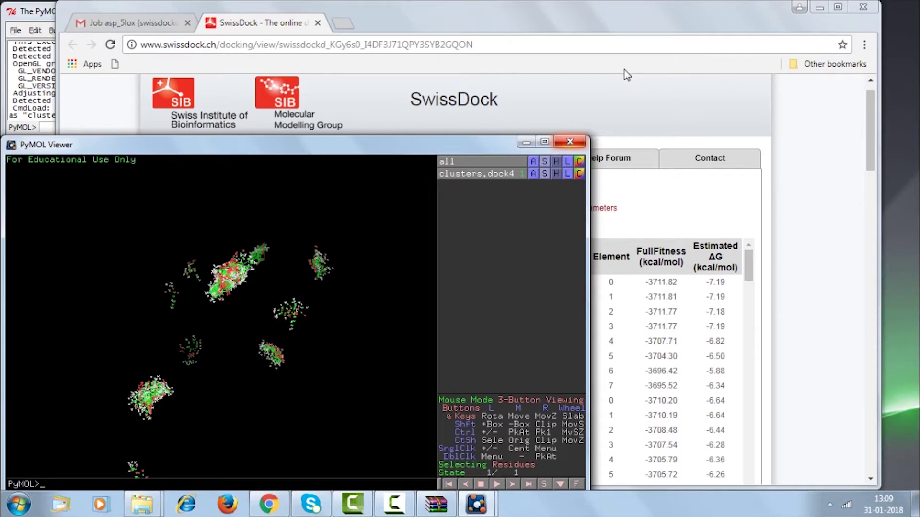
{"action": "left_click", "coordinate": [829, 329]}
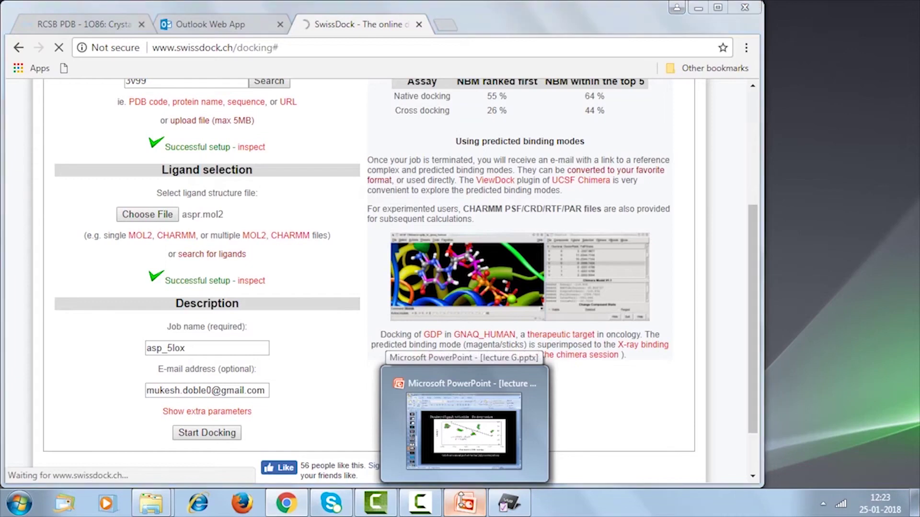
Switch to the lecture G deck and select slide 26, Binding site analysis.
{"action": "left_click", "coordinate": [472, 432]}
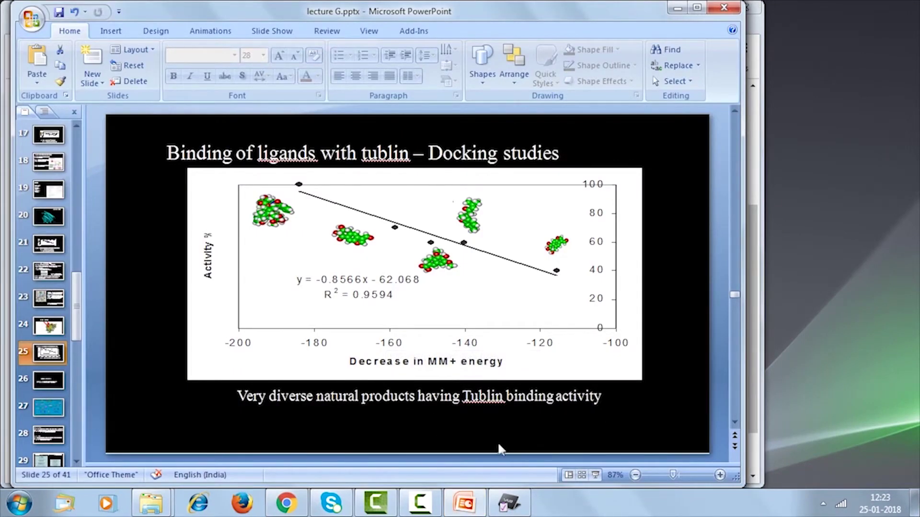
{"action": "left_click", "coordinate": [67, 375]}
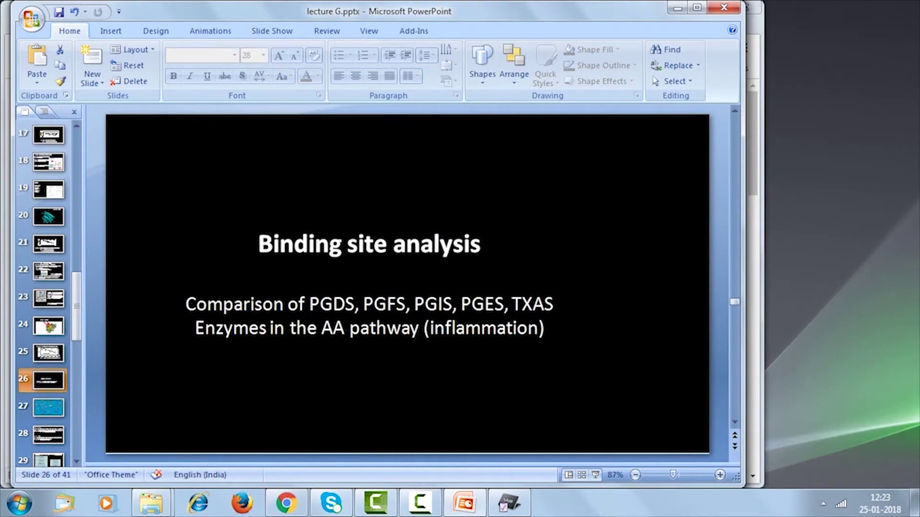